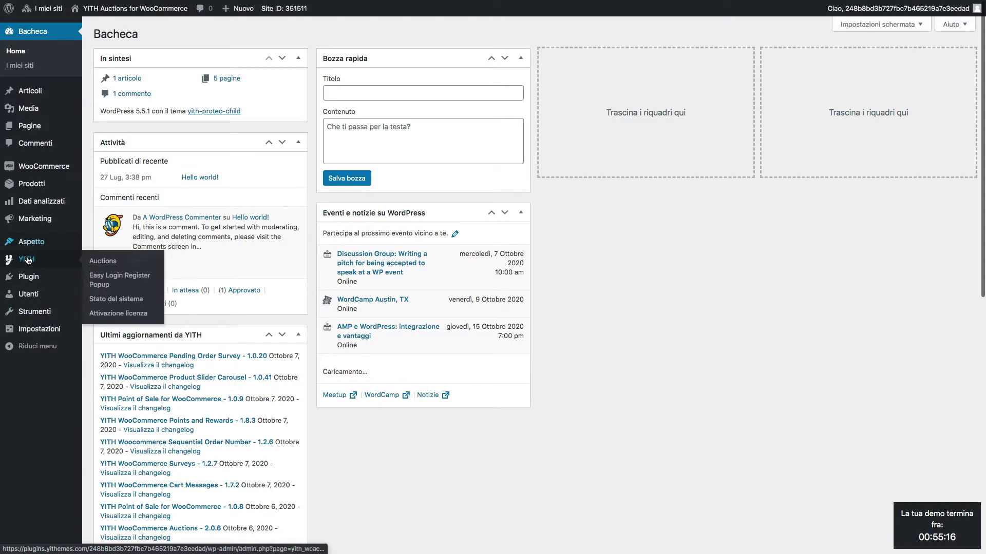
# Open the general settings of YITH Auctions and go to the auction rescheduling section (Riprogrammazione aste).
pyautogui.click(103, 261)
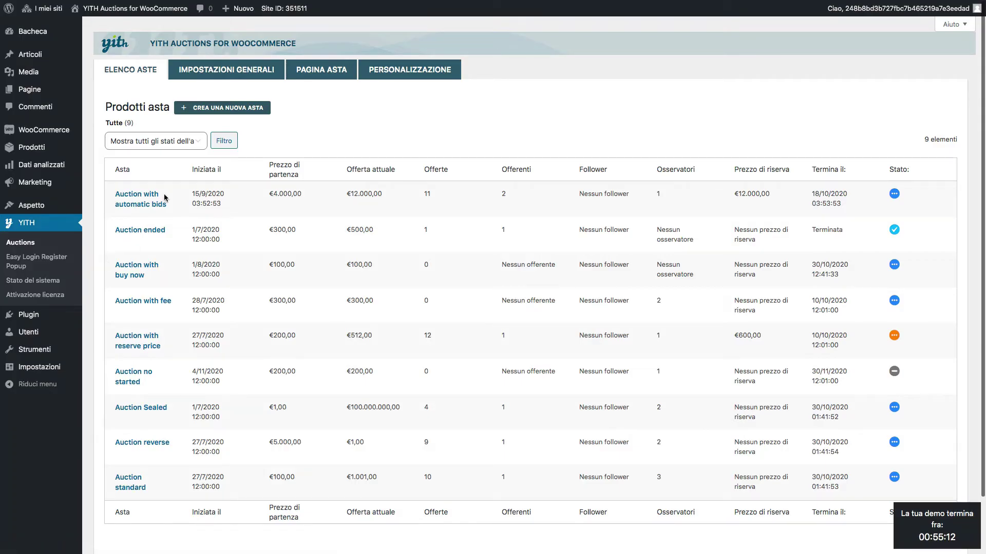
pyautogui.click(229, 72)
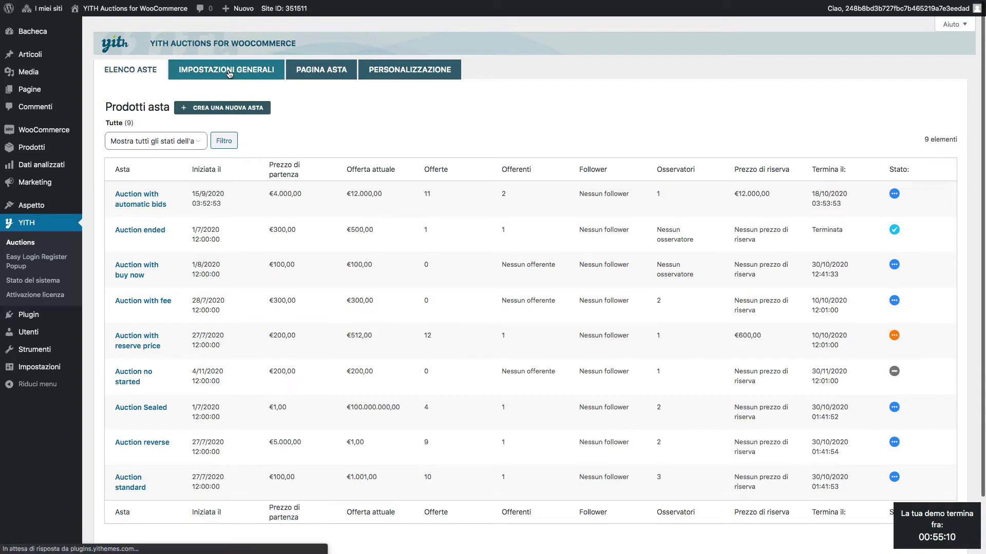
pyautogui.scroll(-3, 234, 193)
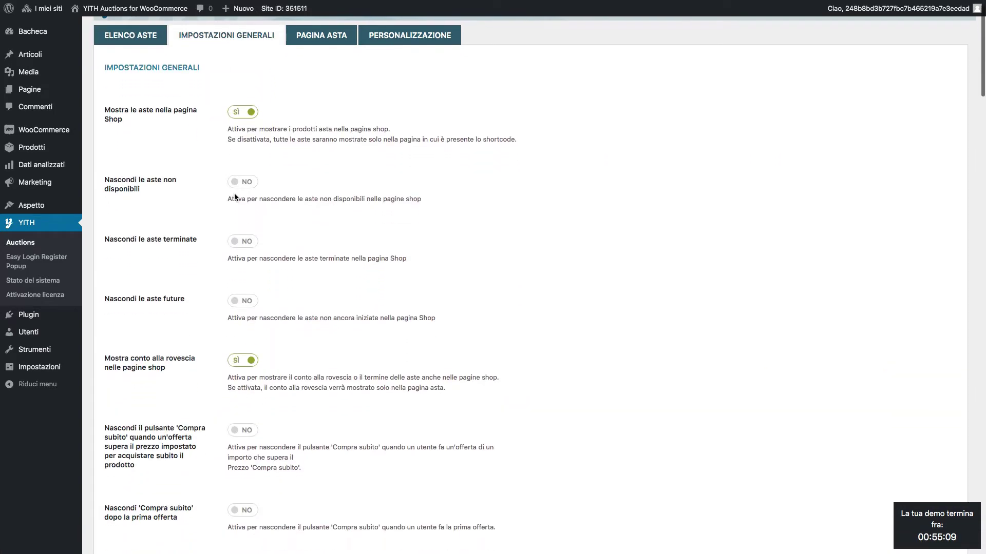
pyautogui.scroll(-12, 235, 197)
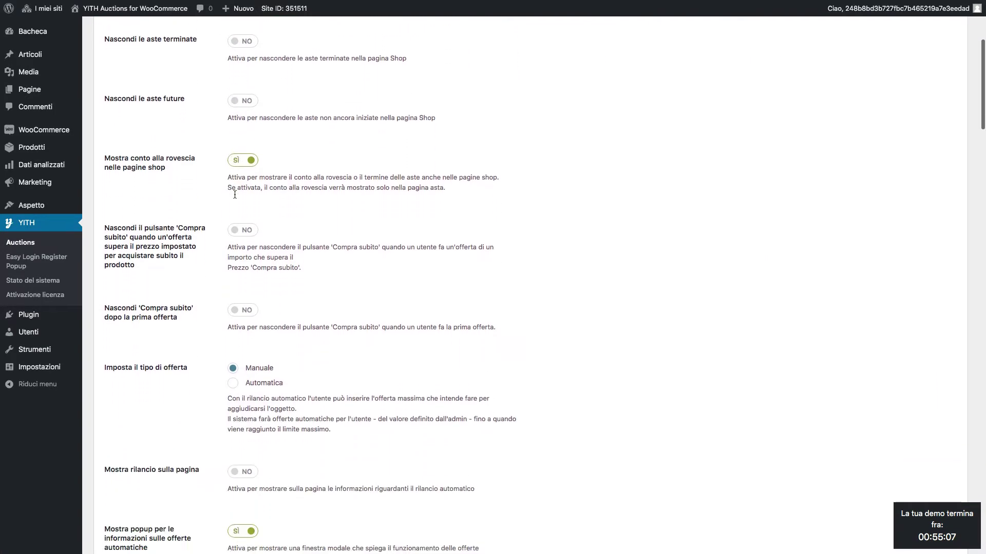
pyautogui.scroll(-9, 234, 197)
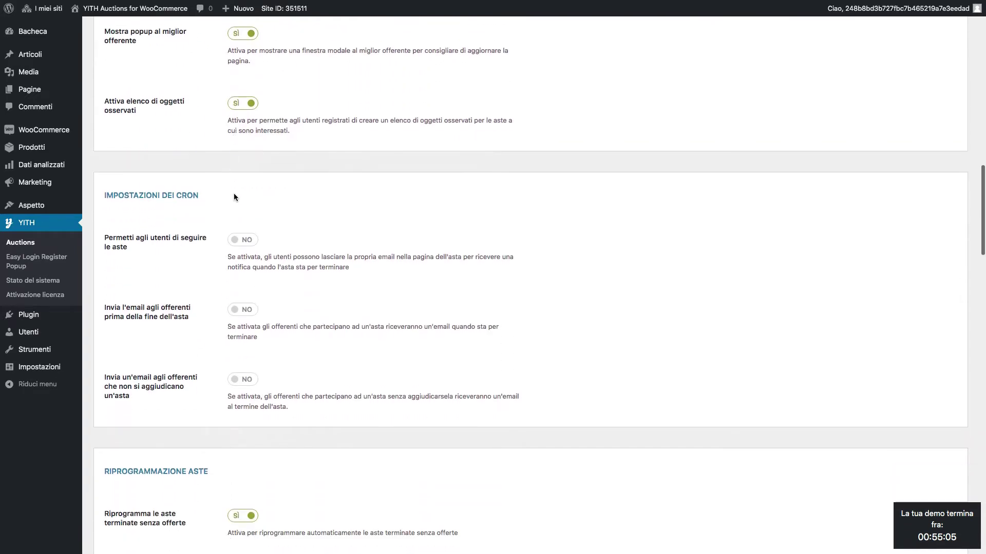
pyautogui.moveTo(88, 291); pyautogui.dragTo(230, 292)
pyautogui.click(230, 291)
pyautogui.scroll(-1, 226, 295)
pyautogui.scroll(-4, 221, 298)
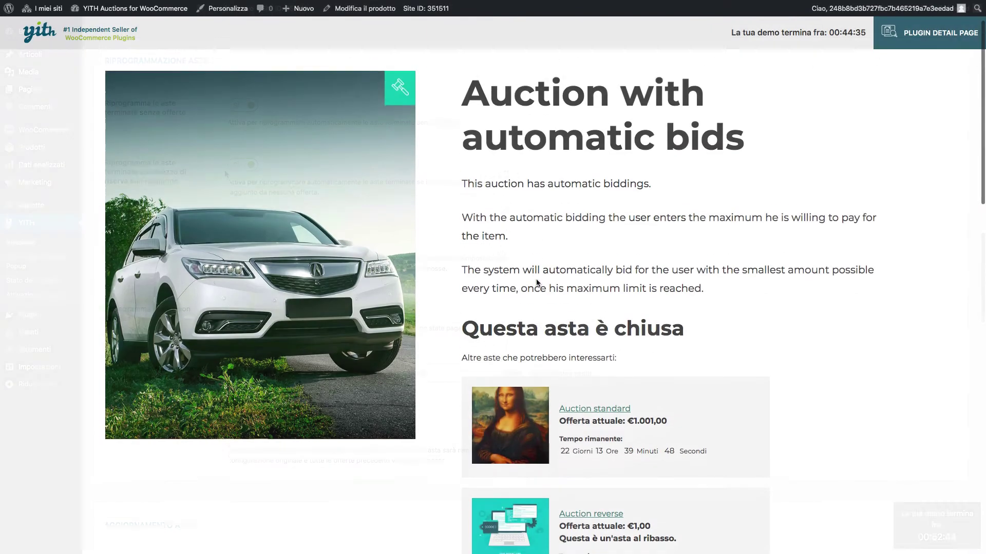
# Review the closed "Auction with automatic bids" product page and the other auctions suggested on it.
pyautogui.scroll(-2, 537, 283)
pyautogui.scroll(-1, 537, 283)
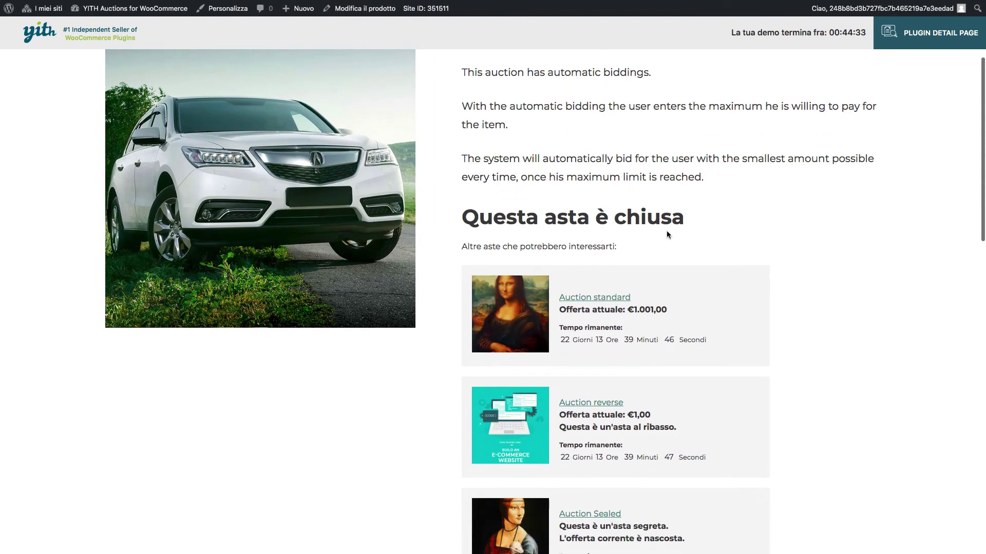
pyautogui.scroll(-5, 682, 237)
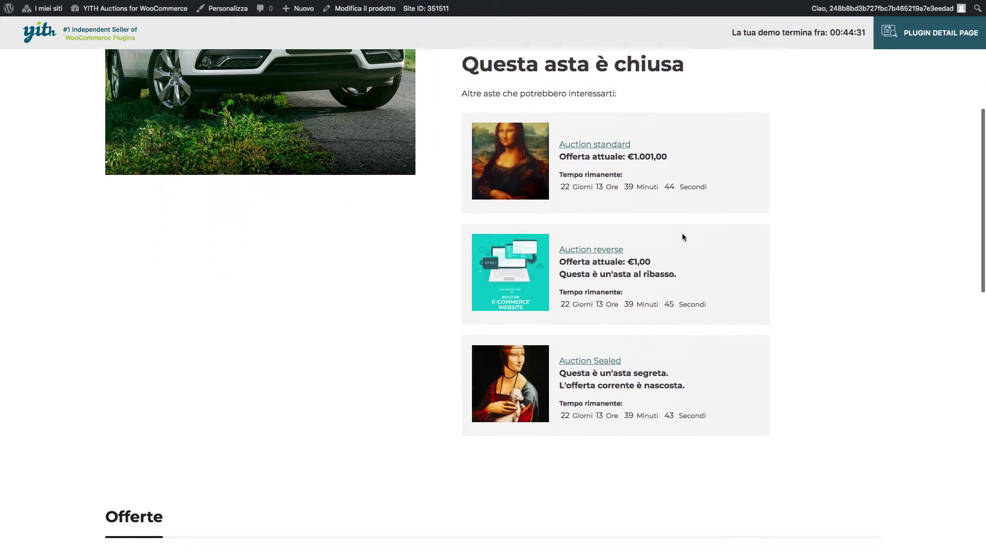
pyautogui.scroll(5, 682, 236)
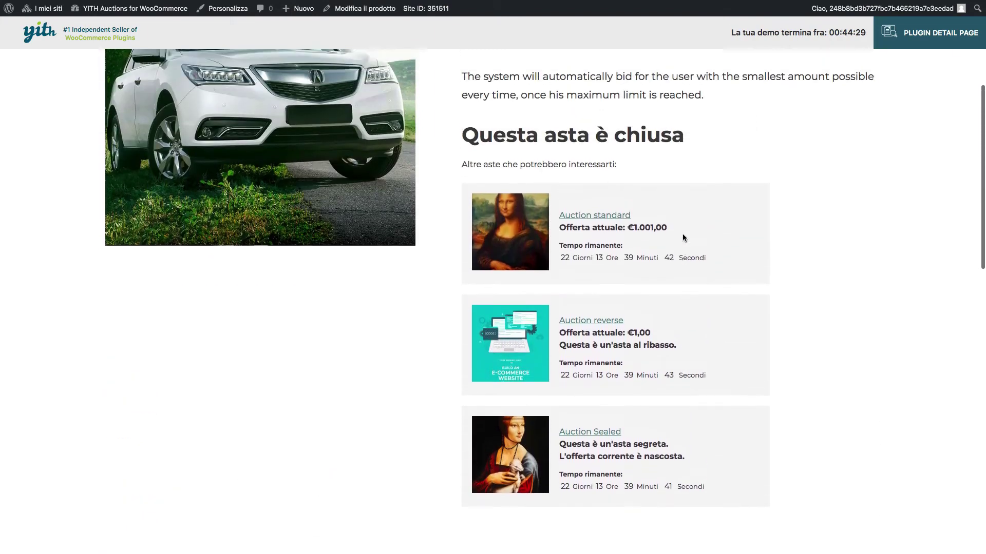
pyautogui.scroll(3, 685, 242)
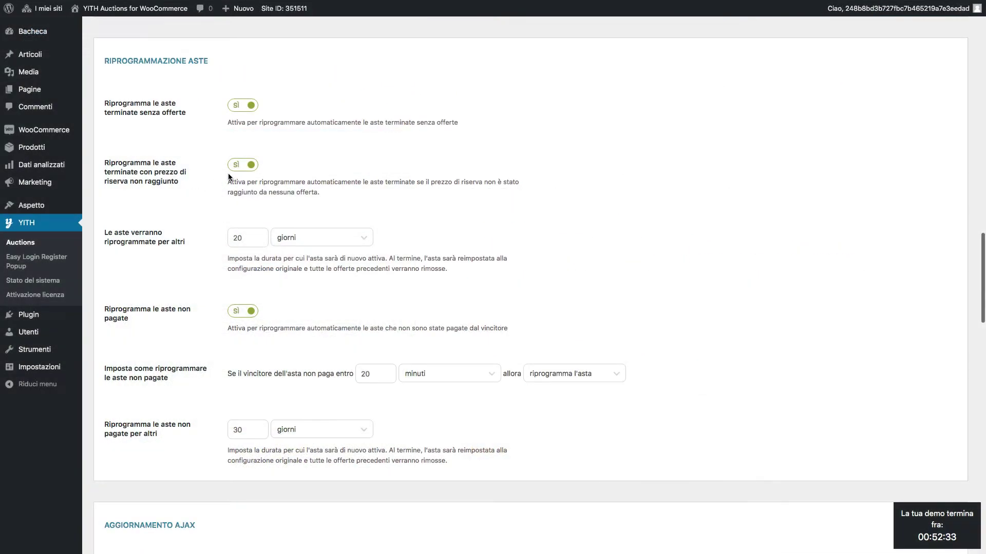
# Set the number for the rescheduling duration of ended auctions (Le aste verranno riprogrammate per altri) to 10.
pyautogui.scroll(-2, 218, 181)
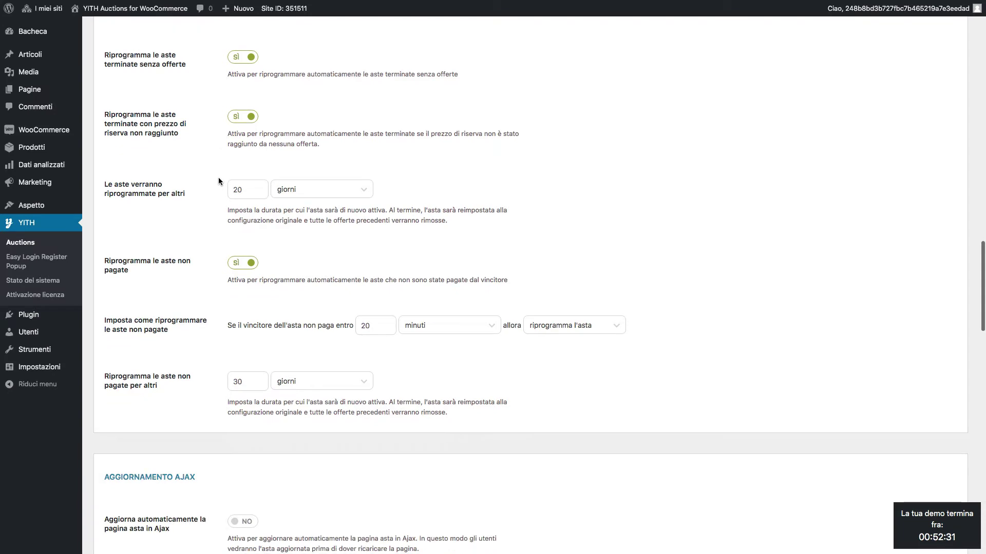
pyautogui.scroll(-1, 211, 180)
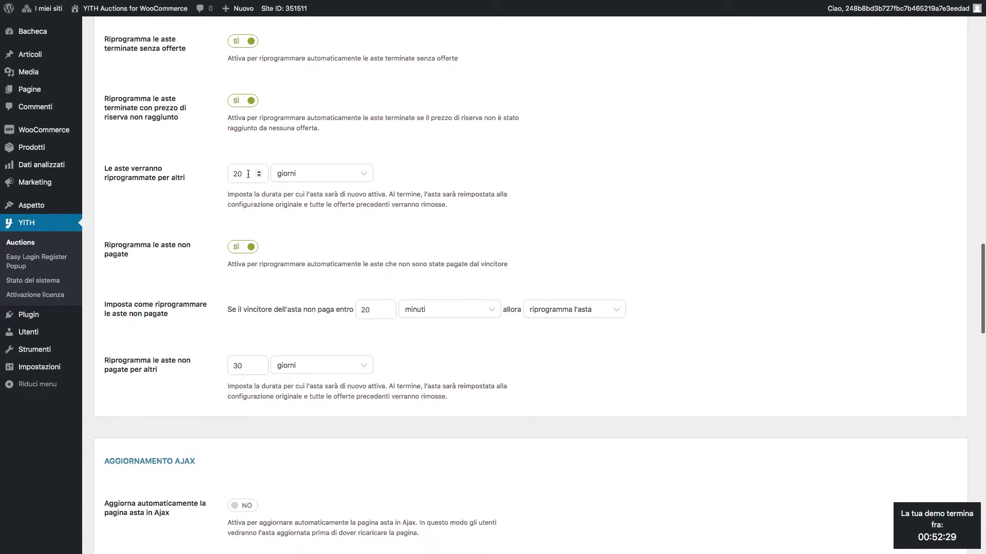
pyautogui.click(120, 190)
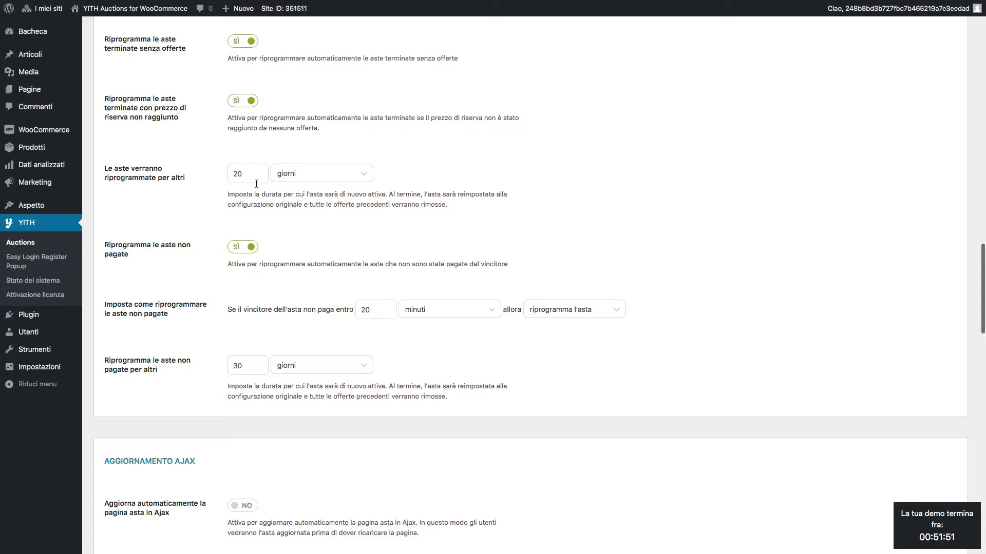
pyautogui.click(175, 175)
pyautogui.write('10')
# Try ore and minuti as the unit of the ended auctions' rescheduling duration, and return it to giorni.
pyautogui.click(304, 179)
pyautogui.click(302, 216)
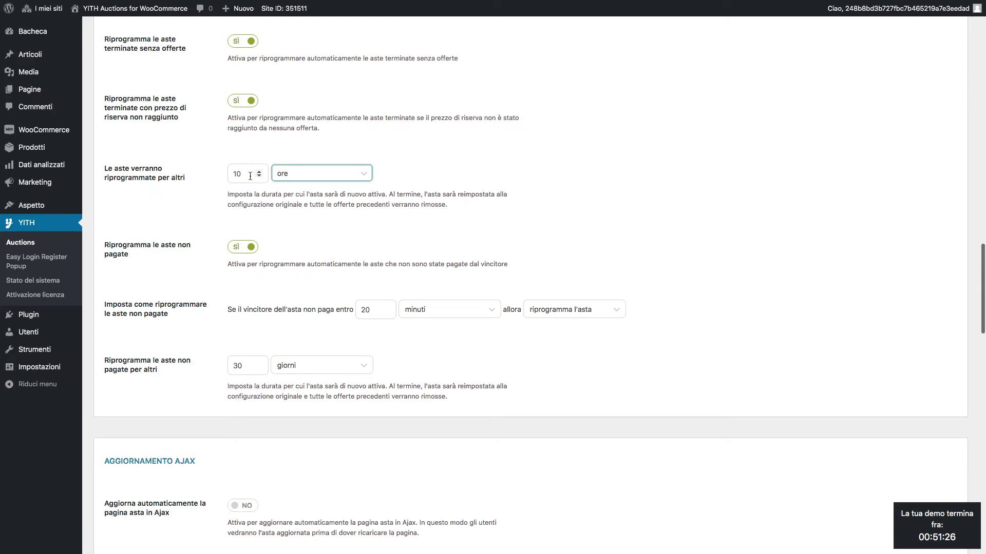
pyautogui.click(308, 175)
pyautogui.click(303, 232)
pyautogui.click(308, 175)
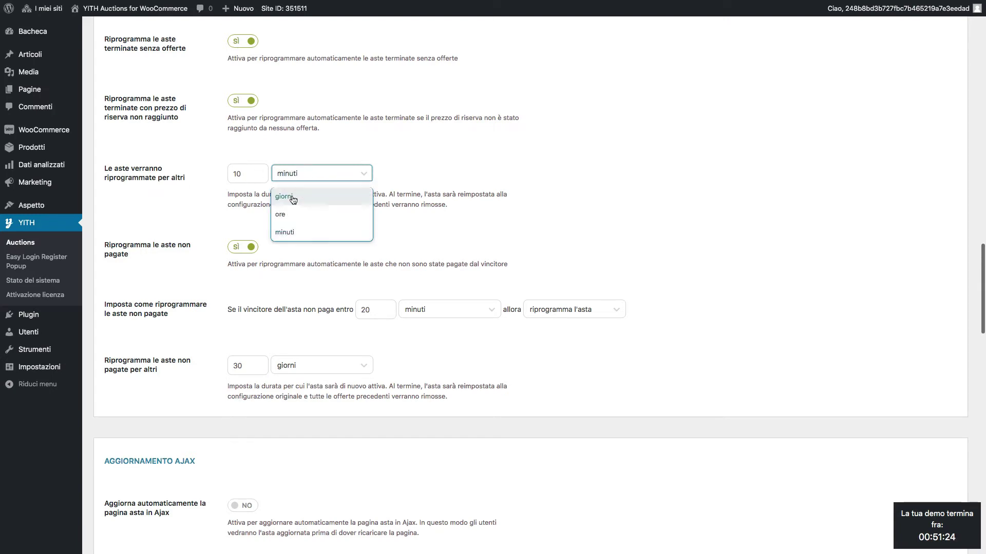
pyautogui.click(286, 196)
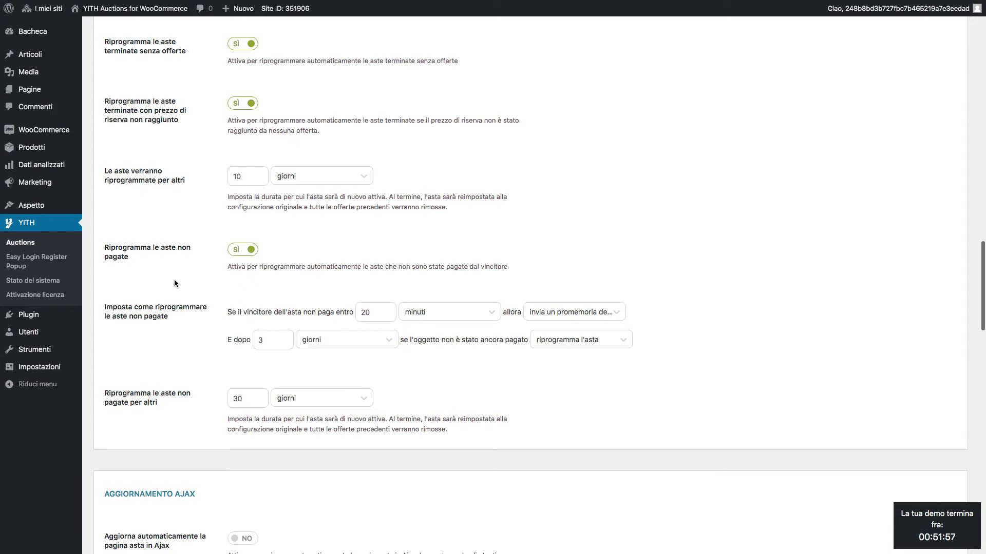
# Turn the rescheduling of unpaid auctions off and back on.
pyautogui.click(245, 250)
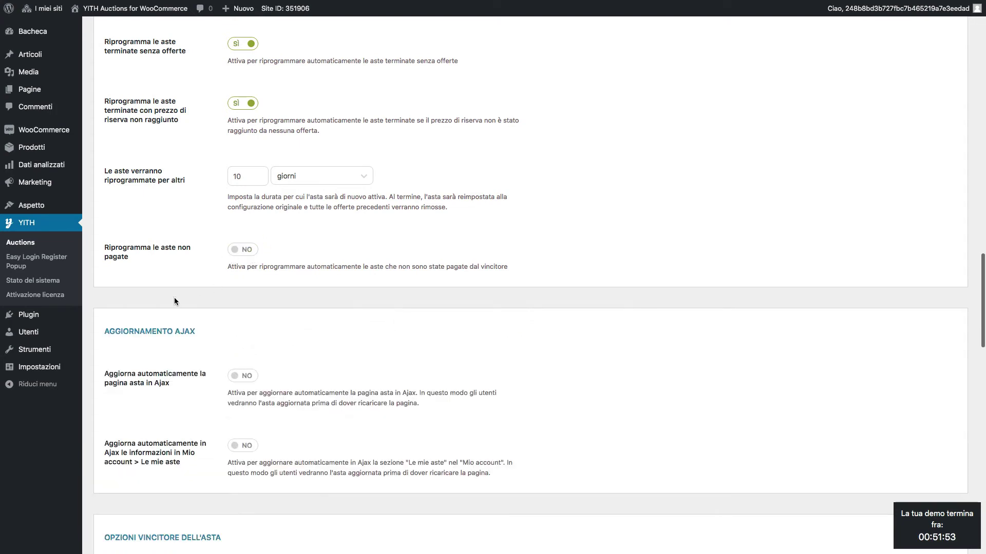
pyautogui.click(244, 250)
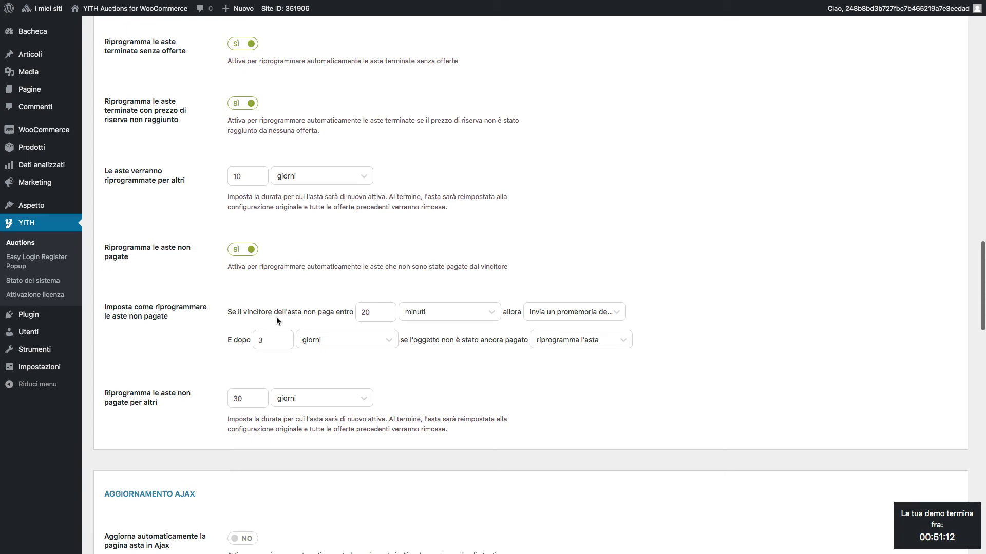
# Set unpaid auctions to send a payment reminder (invia un promemoria del pagamento) if the winner does not pay within 24 ore.
pyautogui.moveTo(371, 311); pyautogui.dragTo(353, 311)
pyautogui.write('24')
pyautogui.click(430, 314)
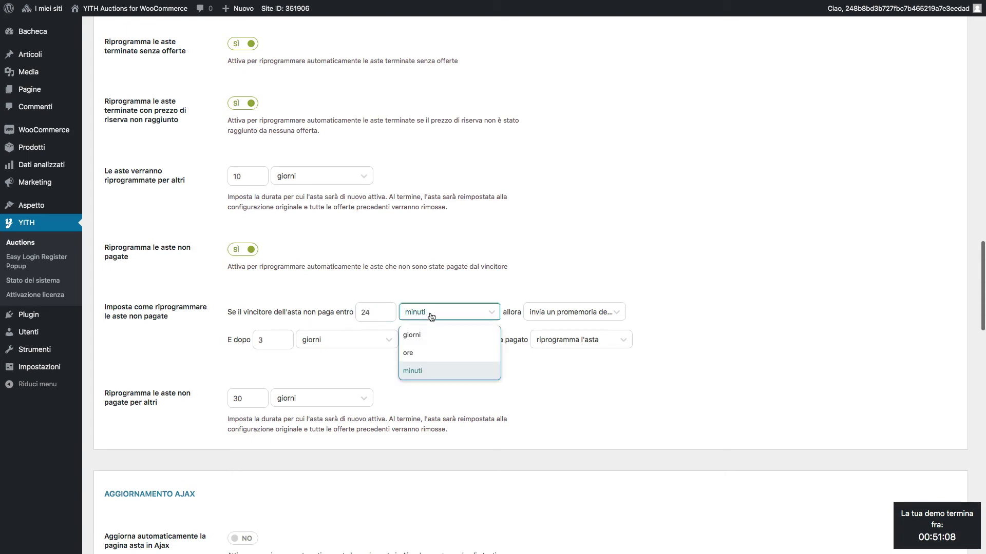
pyautogui.click(417, 354)
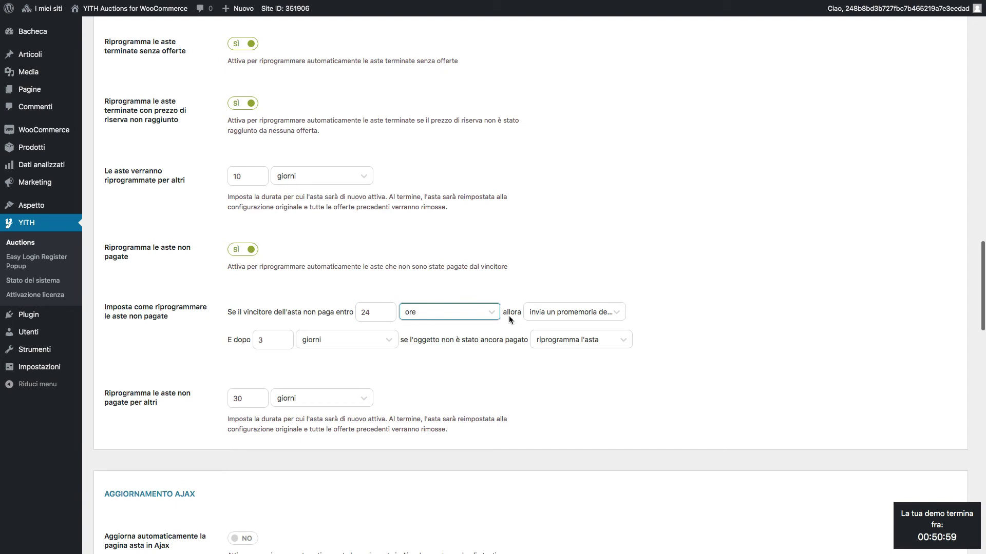
pyautogui.click(571, 313)
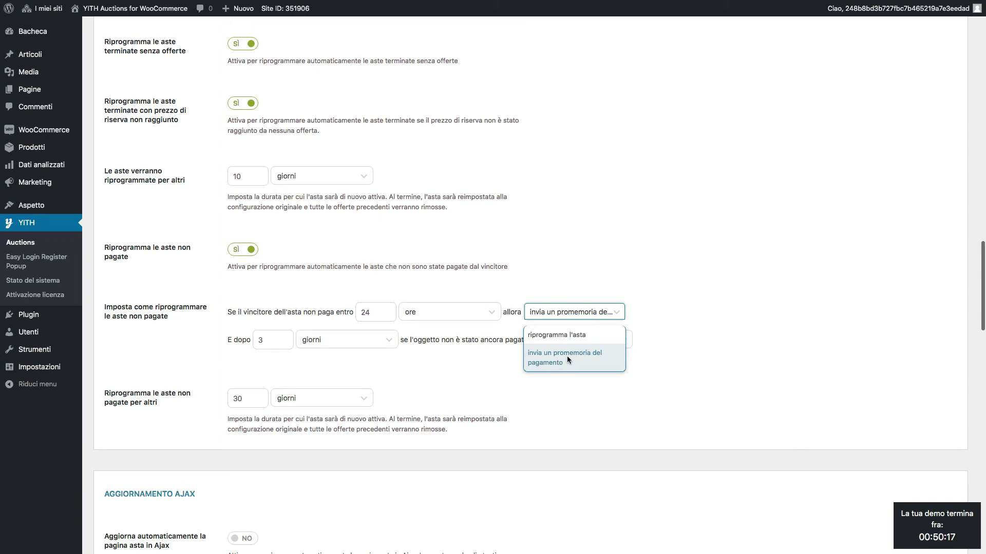
pyautogui.click(569, 355)
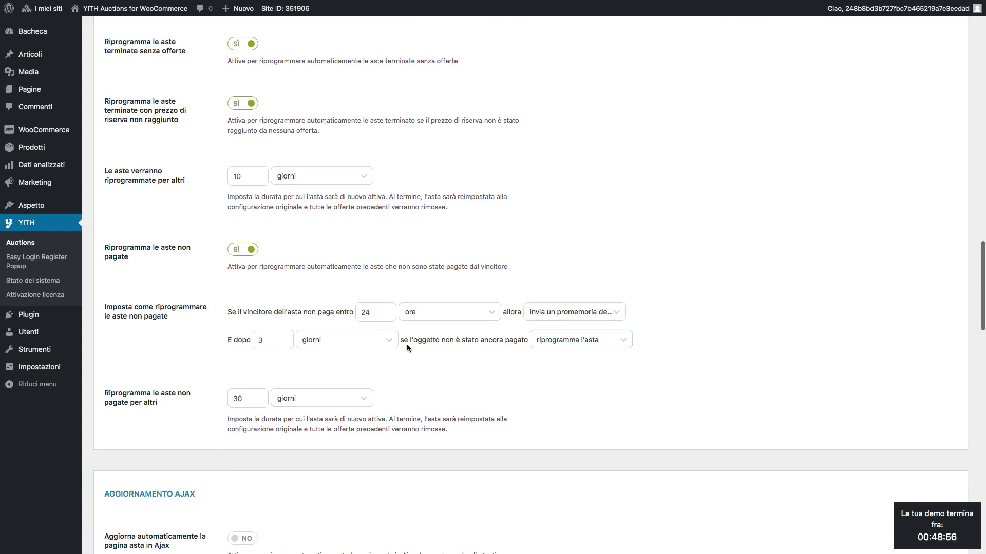
# Set the follow-up action for still unpaid items to "invia la notifica di vincita al secondo maggior offerente" and open the final waiting period for editing.
pyautogui.click(565, 345)
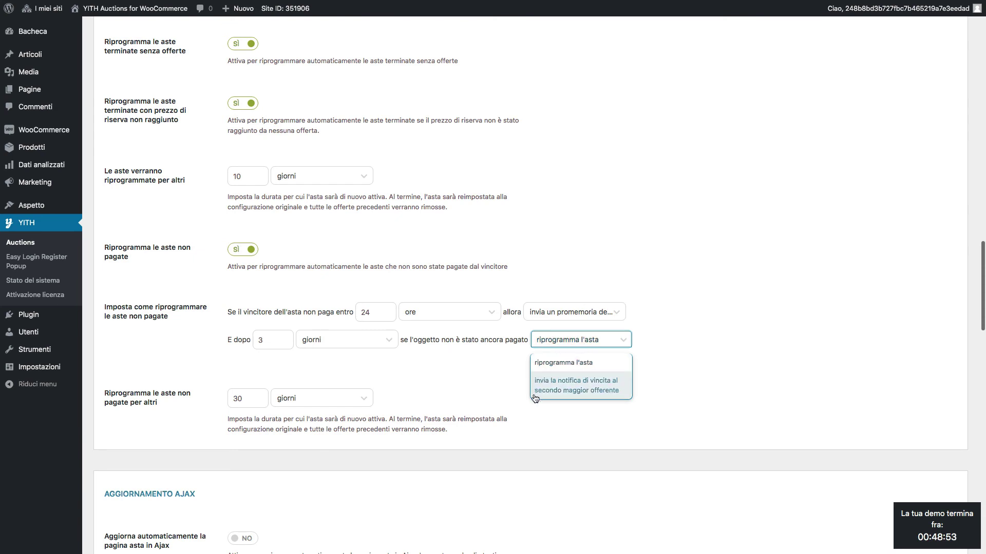
pyautogui.click(566, 392)
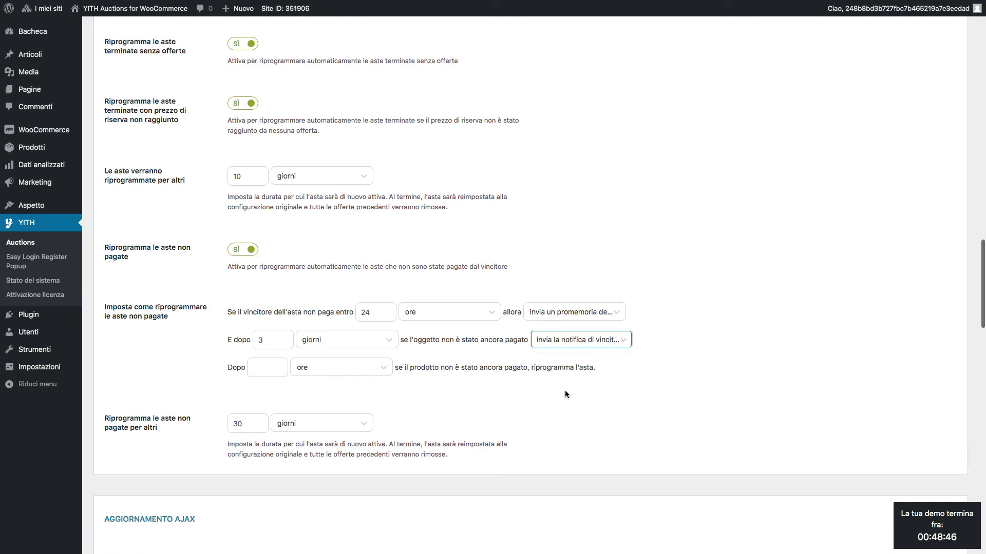
pyautogui.click(262, 370)
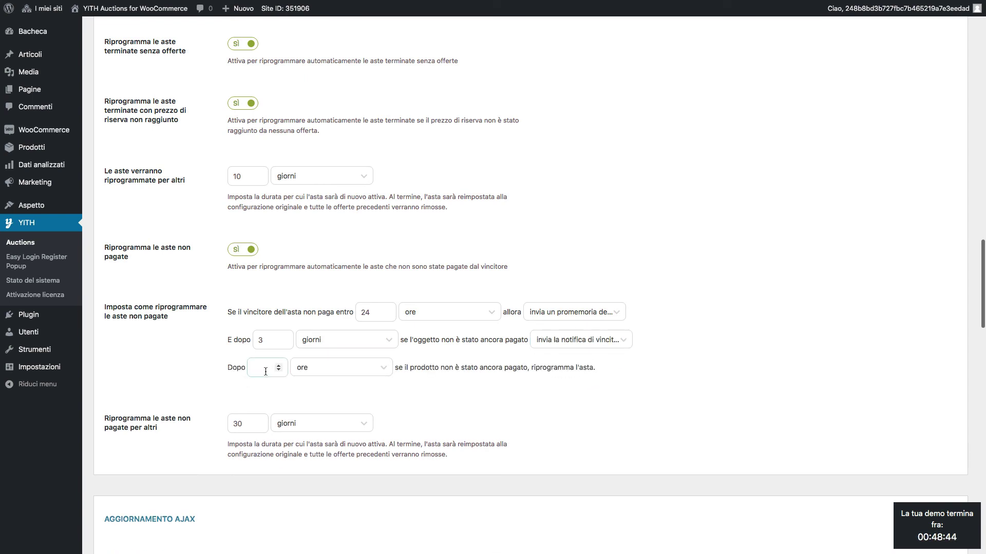